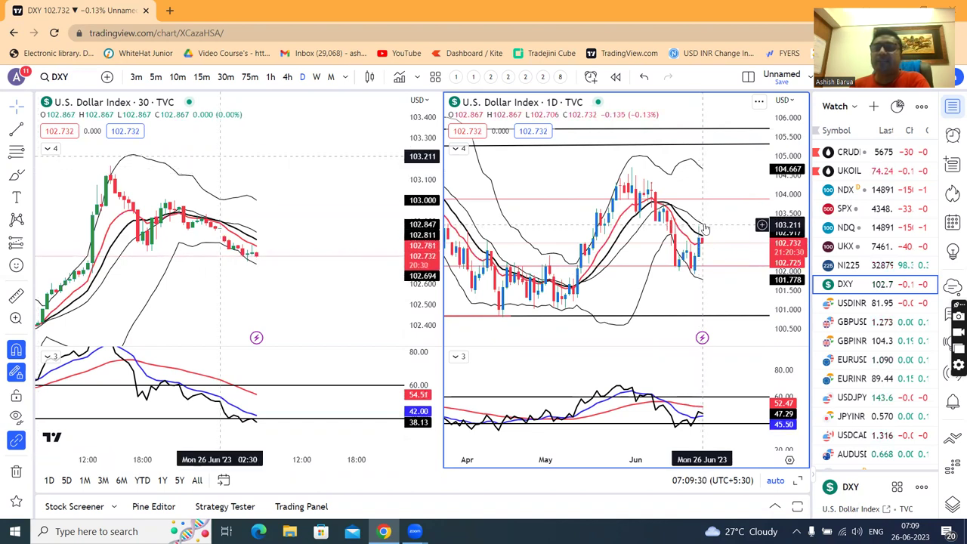
Draw a red arrow pointing down at the latest DXY daily candles, then load USDINR.
scroll(716, 236, "up", 1)
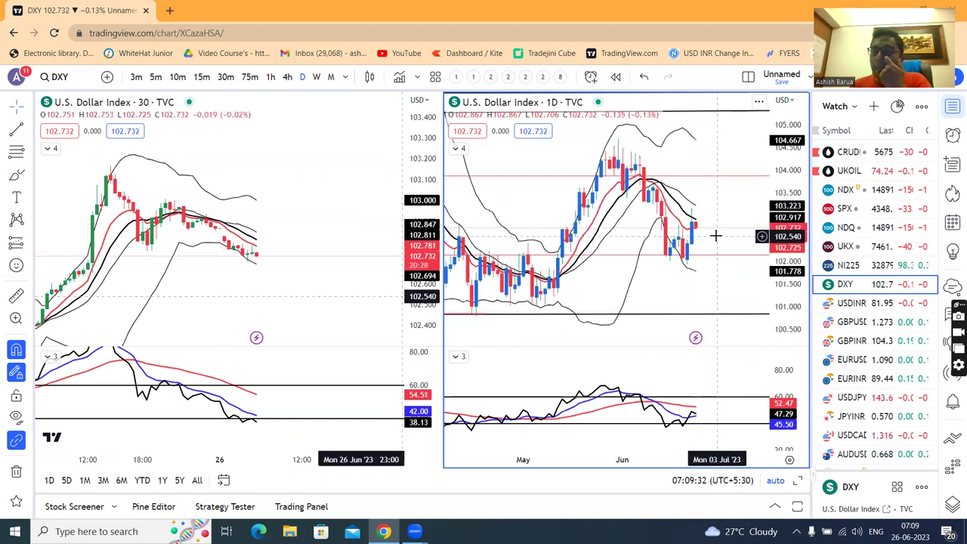
scroll(711, 233, "up", 2)
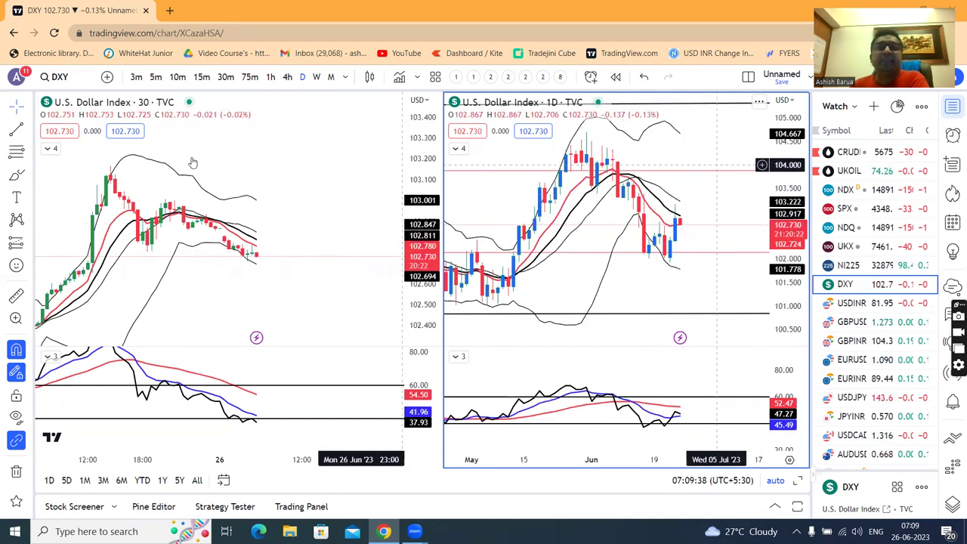
left_click(27, 131)
left_click(68, 156)
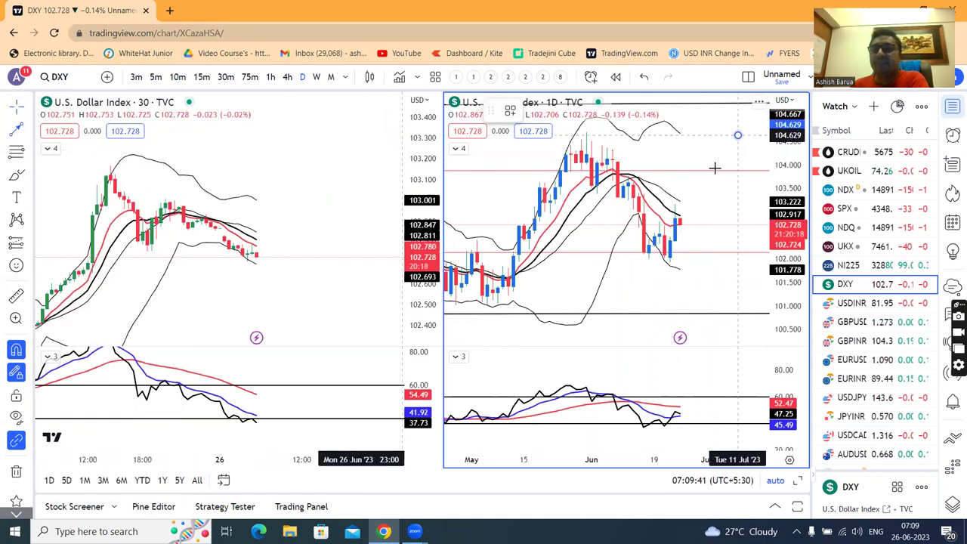
left_click(684, 198)
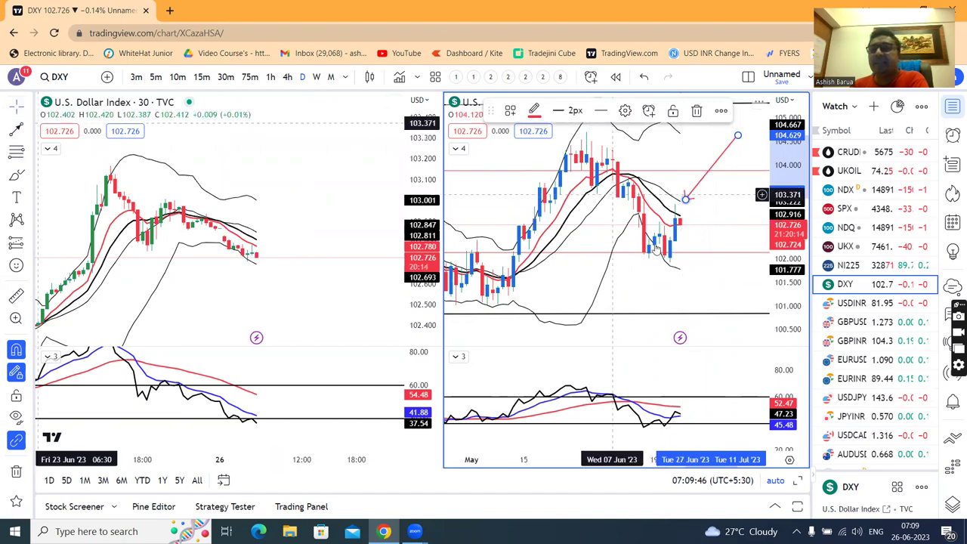
left_click(723, 237)
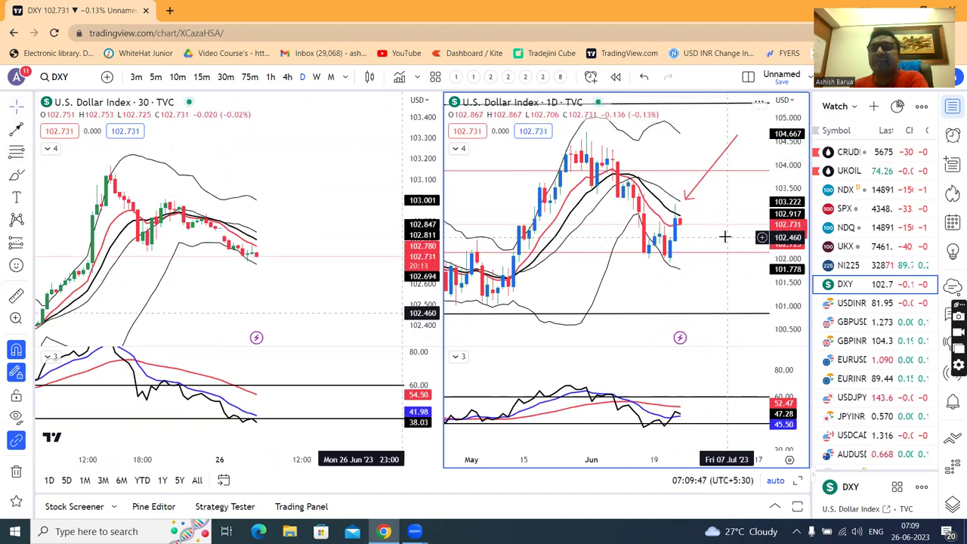
left_click(854, 304)
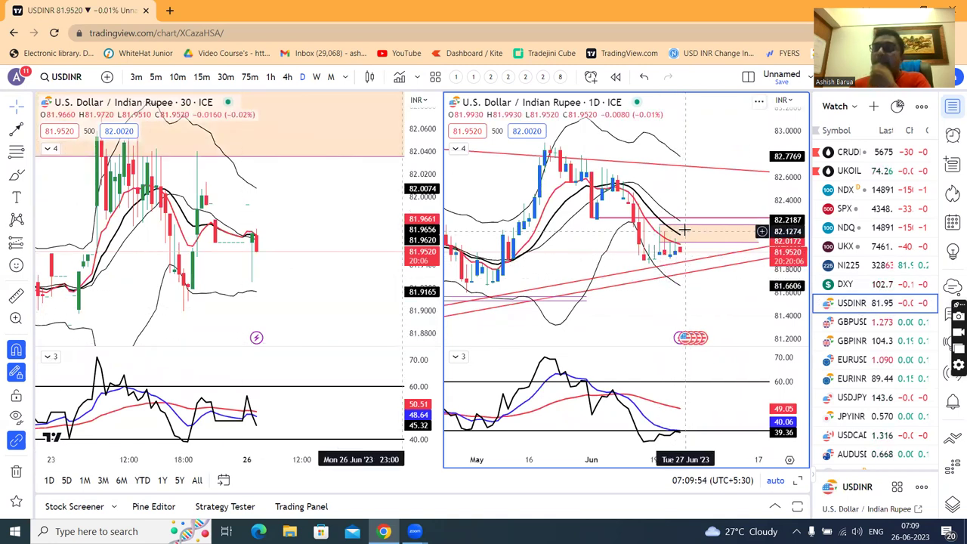
Select the orange zone on the USDINR daily chart, zoom in and out, then load GBPUSD.
left_click(695, 242)
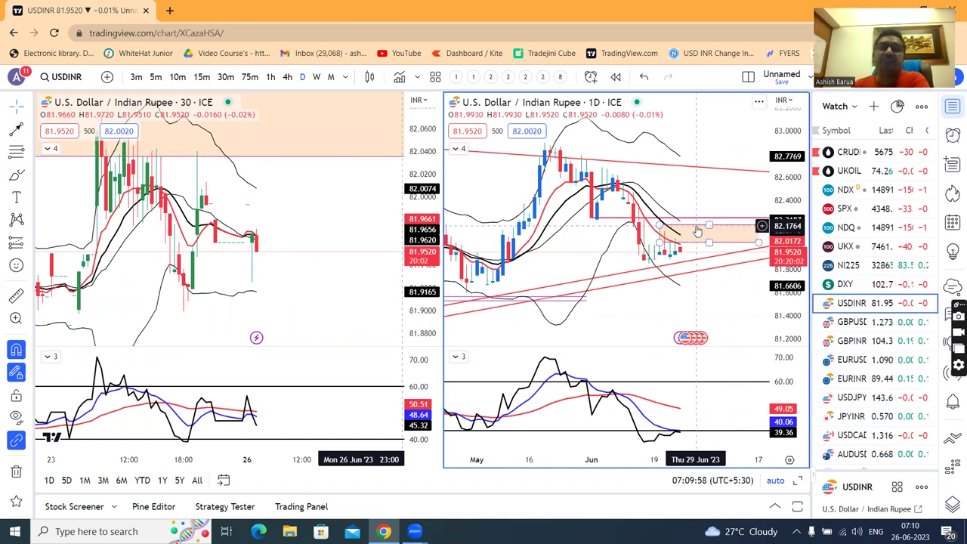
scroll(693, 192, "up", 1)
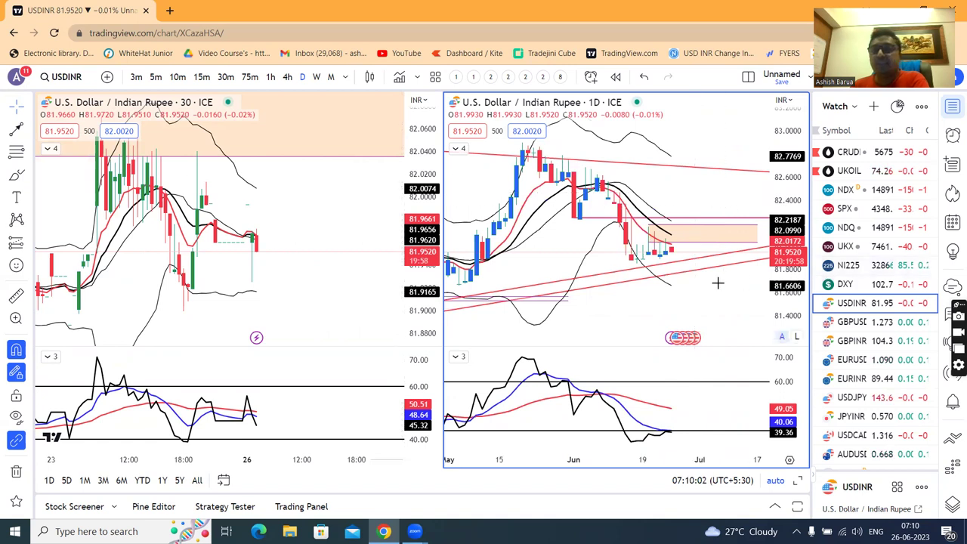
left_click(672, 248)
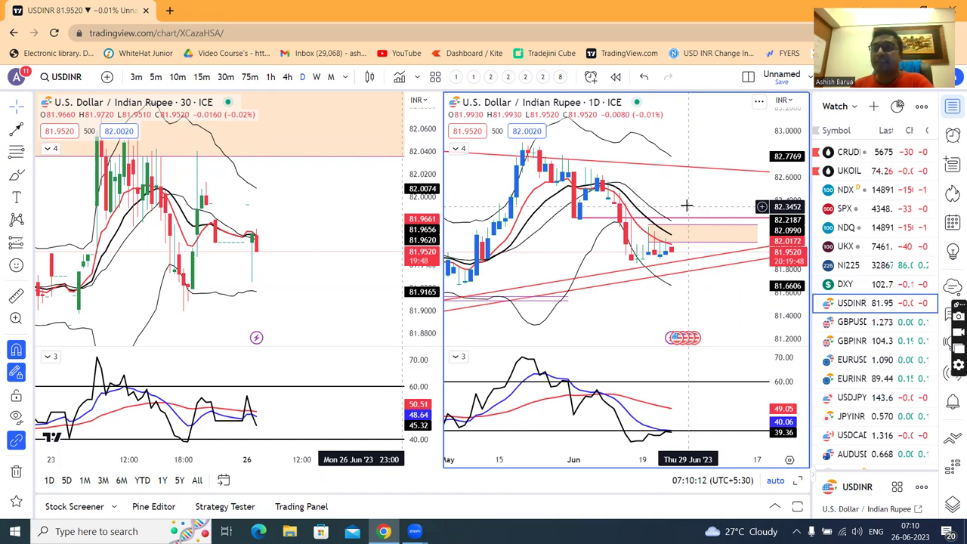
scroll(689, 205, "down", 1)
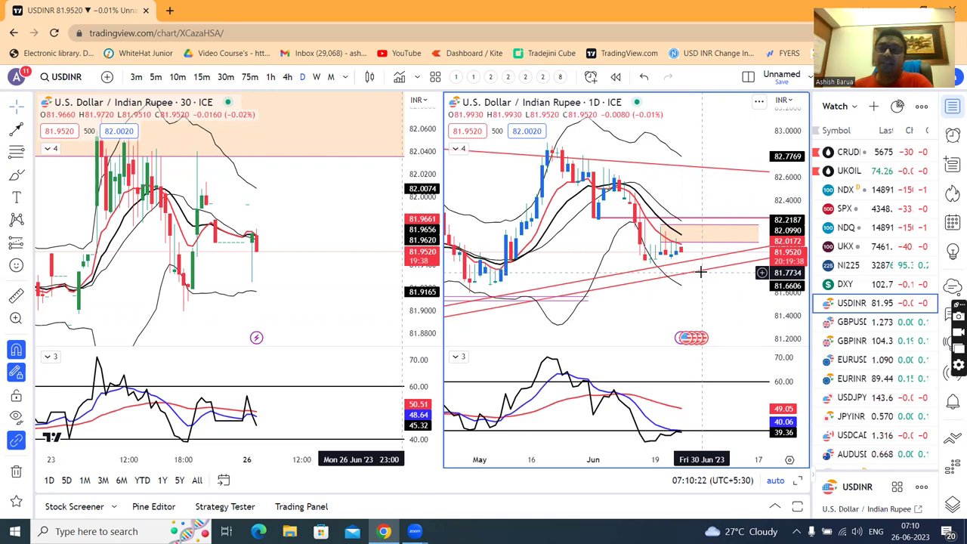
scroll(715, 294, "down", 2)
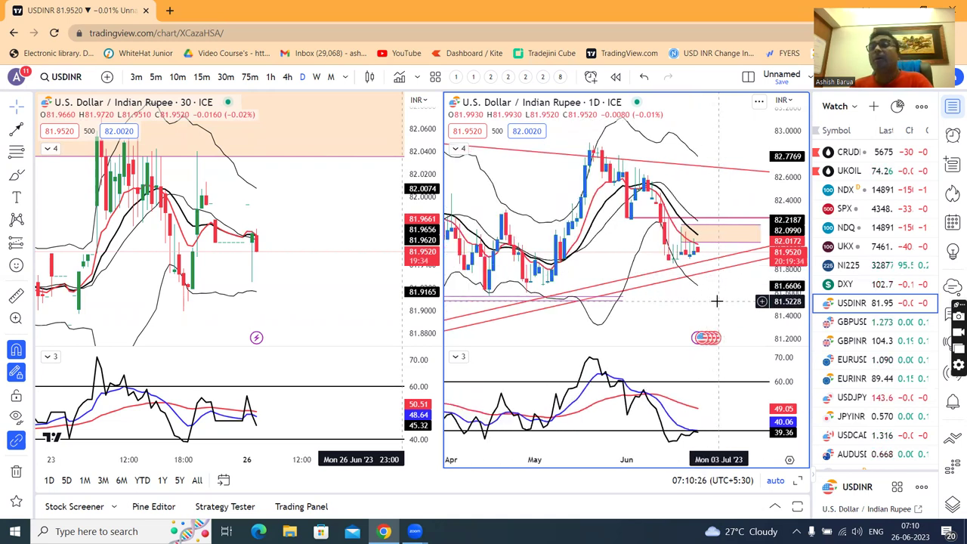
scroll(716, 301, "up", 1)
scroll(717, 300, "up", 1)
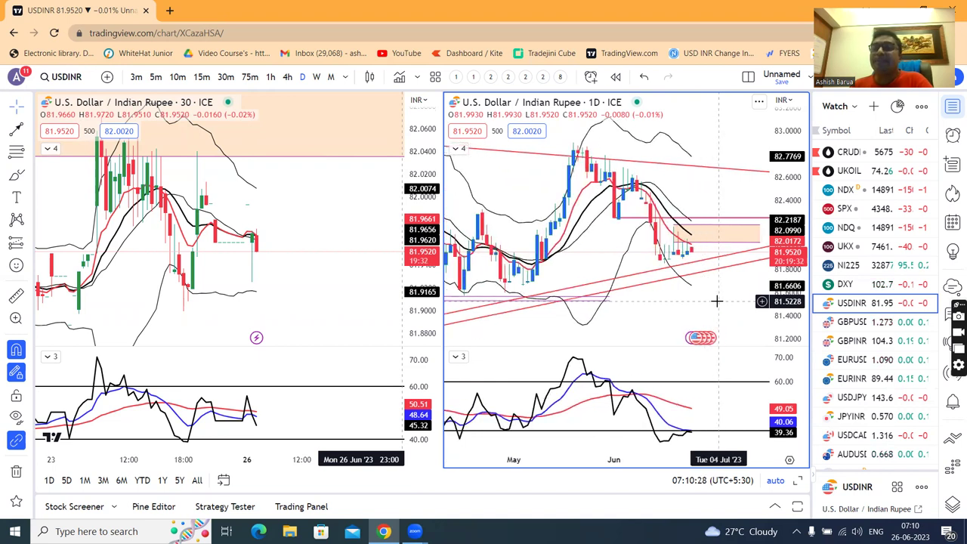
left_click(849, 321)
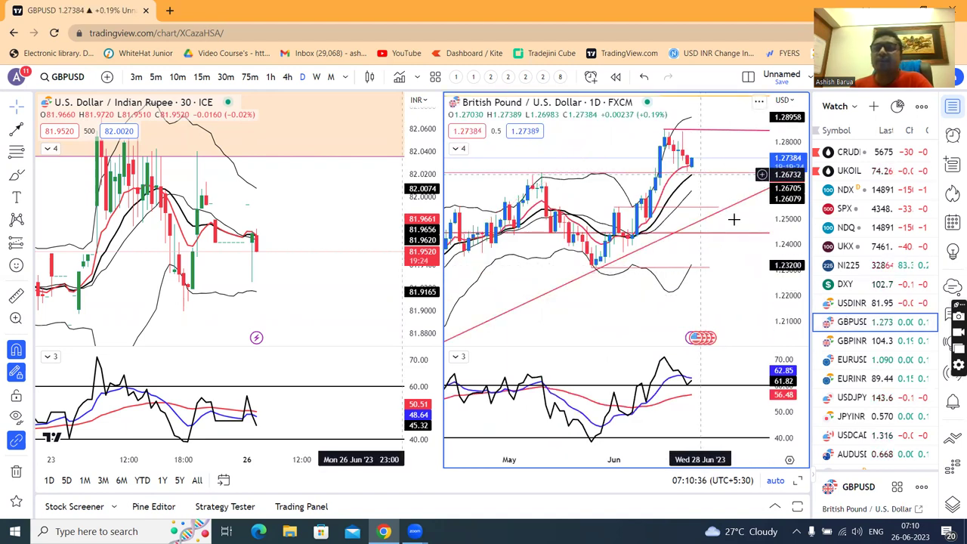
Pan the GBPUSD daily chart, enlarge its price pane, and briefly view DXY before returning.
left_click_drag(741, 250, 693, 185)
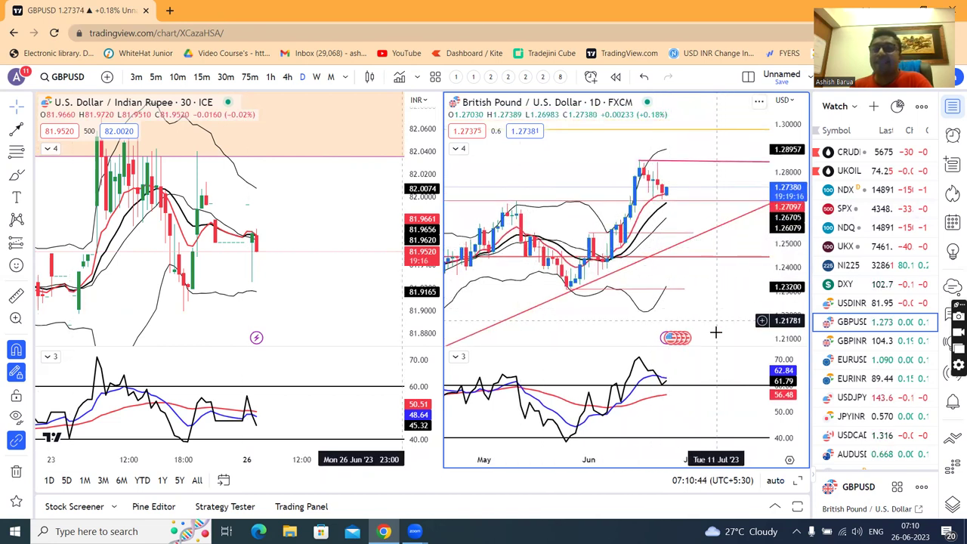
left_click_drag(717, 347, 716, 372)
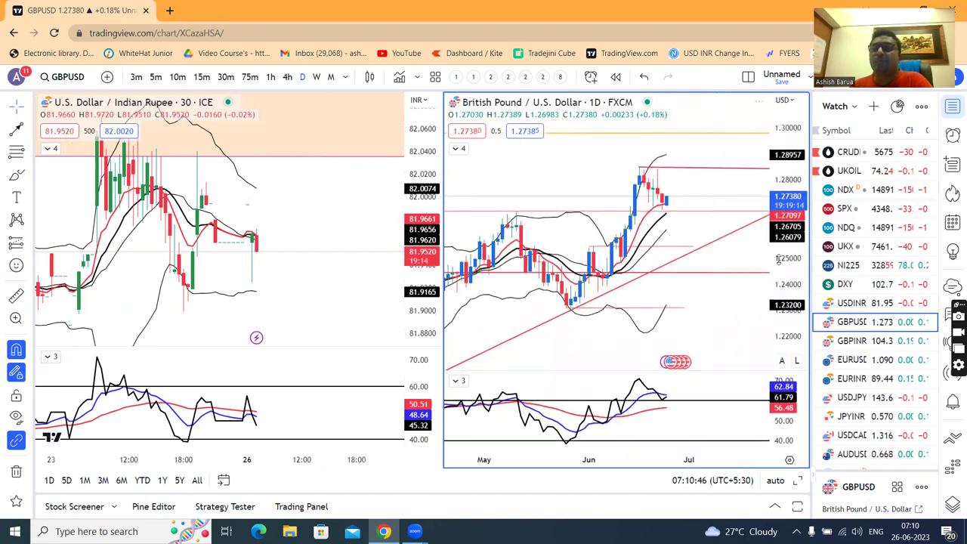
scroll(732, 295, "down", 1)
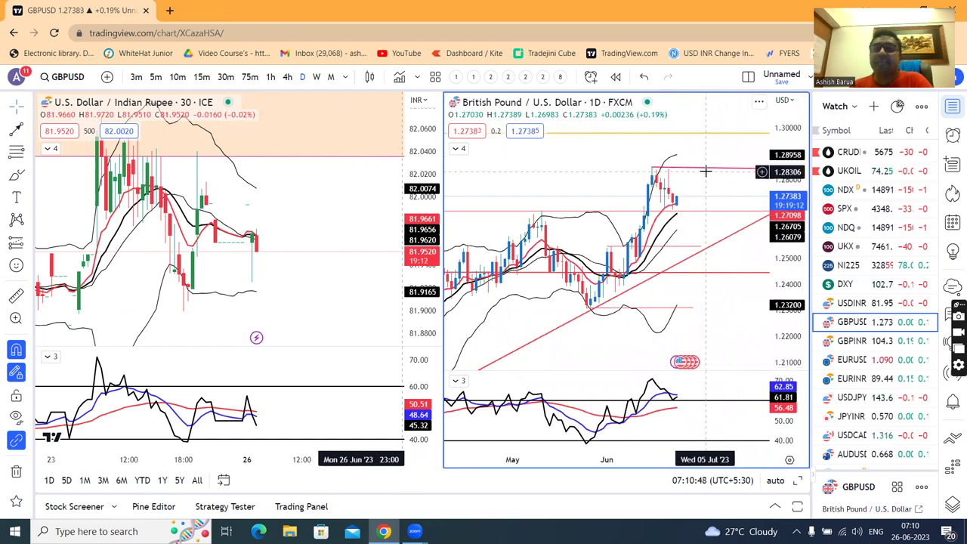
left_click(859, 285)
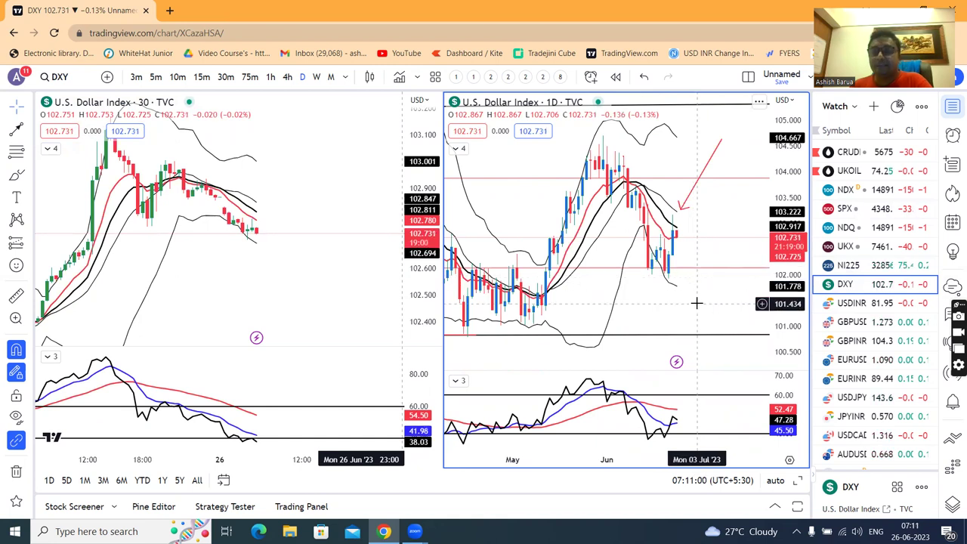
key("Down")
key("Down")
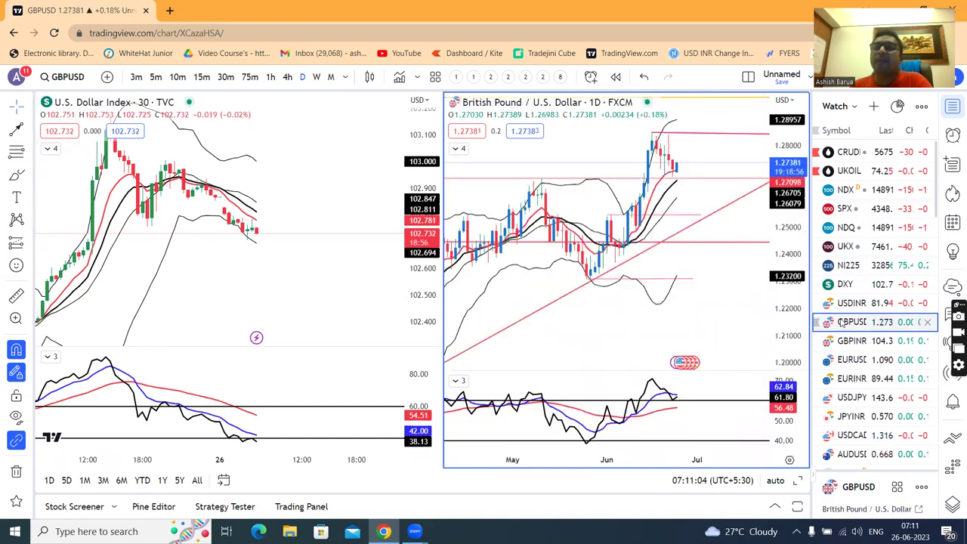
left_click_drag(693, 147, 675, 146)
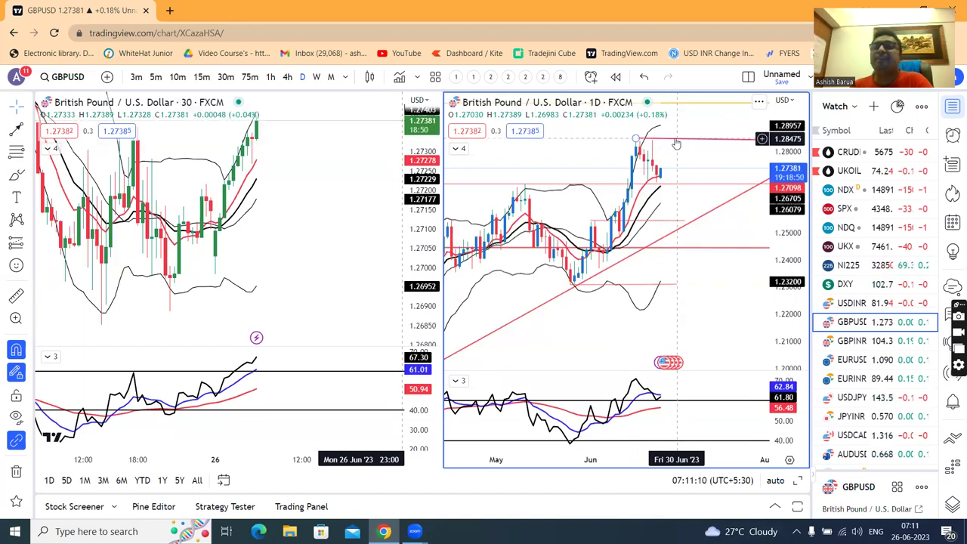
Load GBPINR on both charts and rescale the daily time axis.
left_click(851, 341)
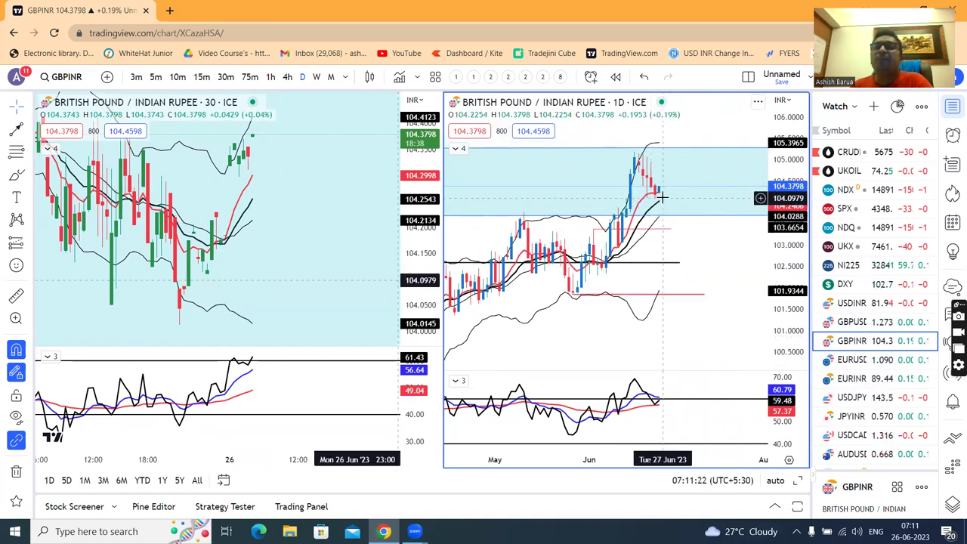
scroll(713, 245, "up", 1)
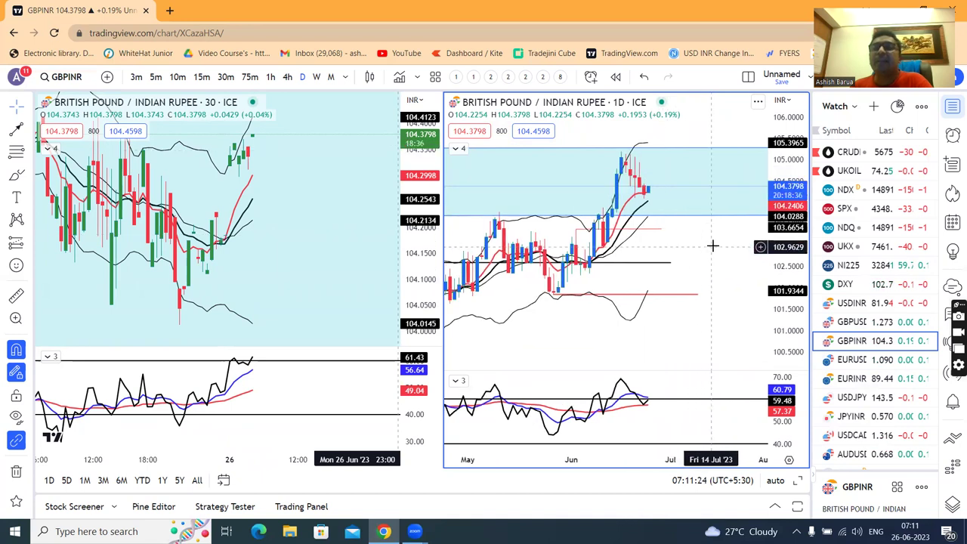
Draw a downward-sloping trend line on EURUSD, then switch the daily chart to DXY.
left_click(858, 358)
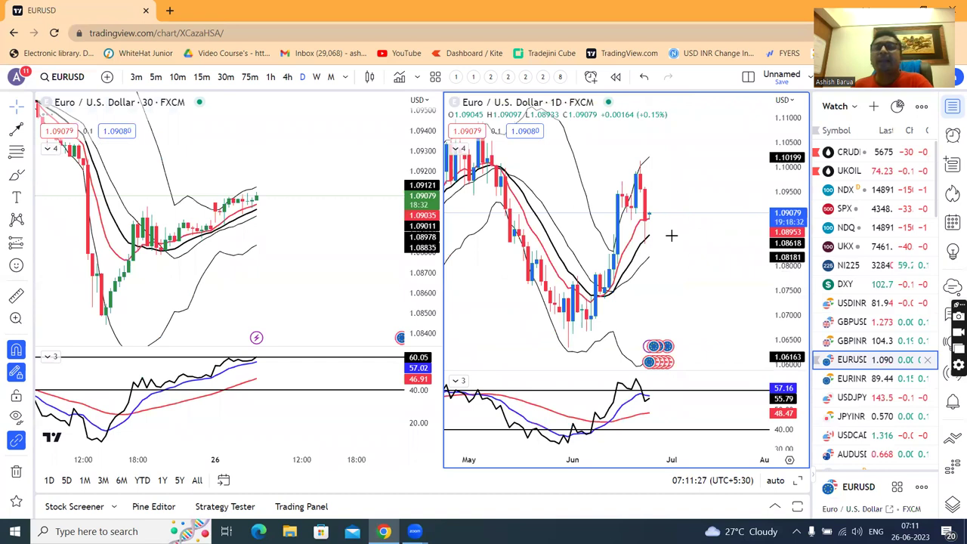
left_click(649, 242)
left_click(740, 299)
left_click_drag(648, 242, 654, 251)
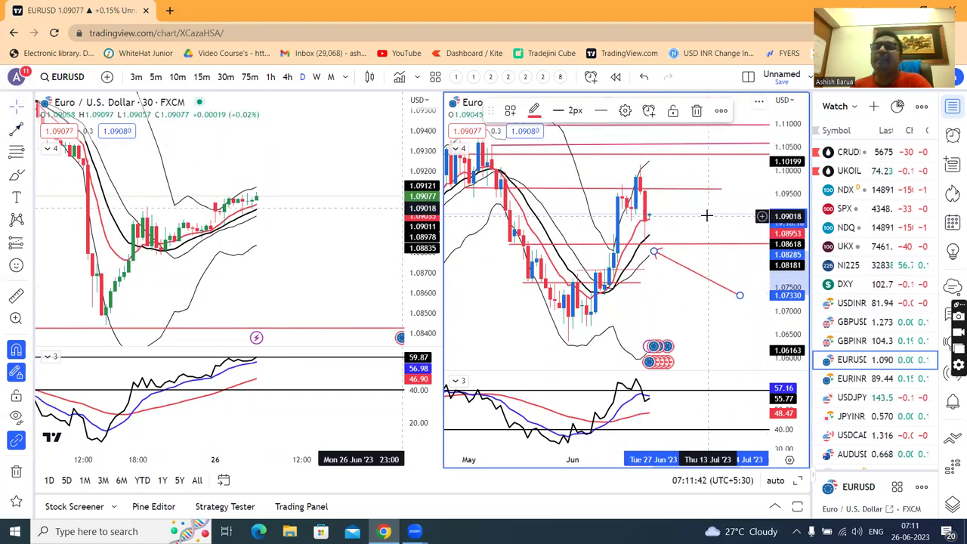
scroll(706, 214, "up", 1)
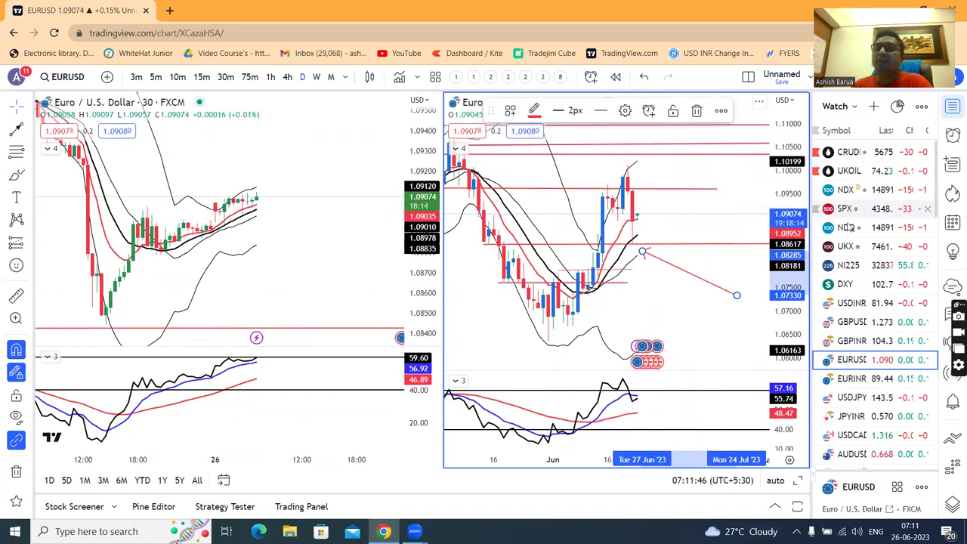
left_click(856, 285)
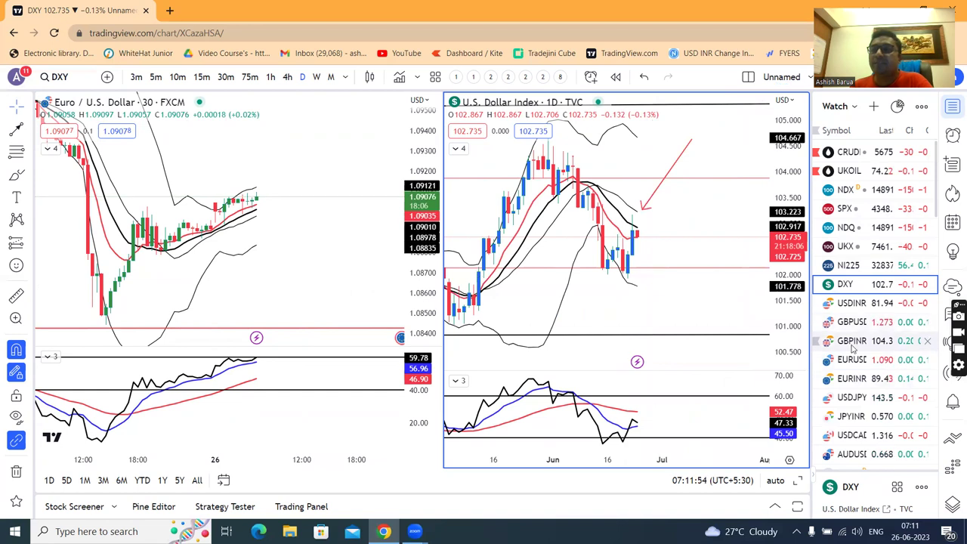
Load EURINR and compress the daily price scale for a wider range.
left_click(852, 377)
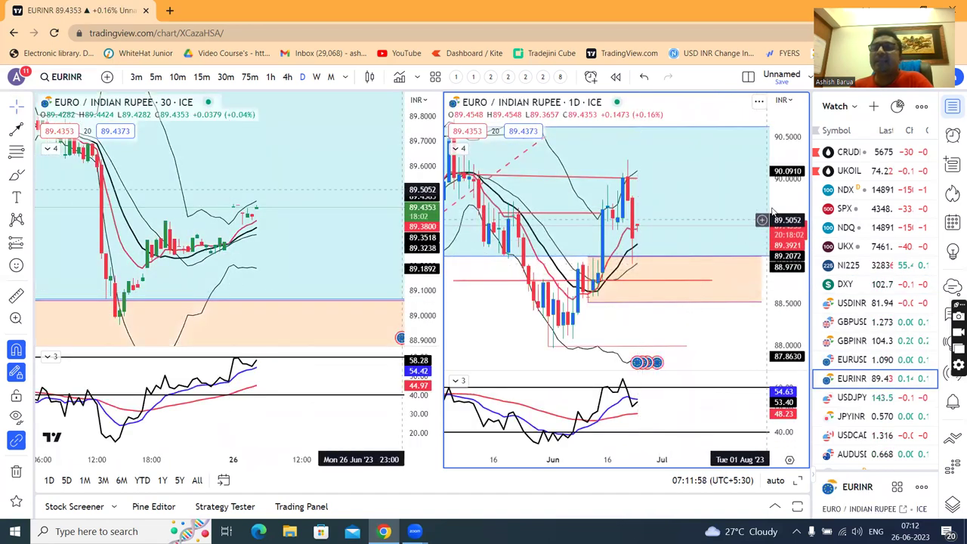
left_click_drag(784, 201, 785, 228)
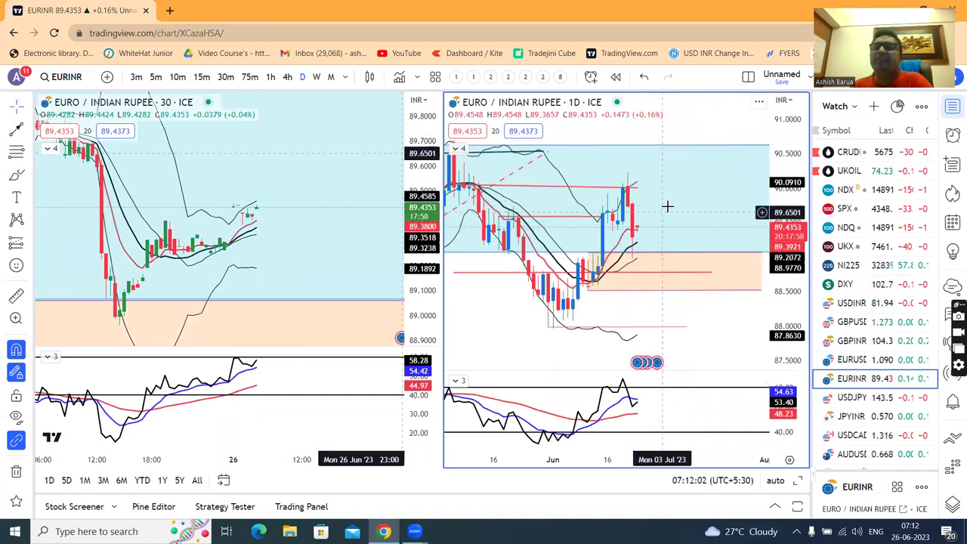
Load USDJPY and rescale and reposition its daily chart around the latest rally.
left_click(852, 399)
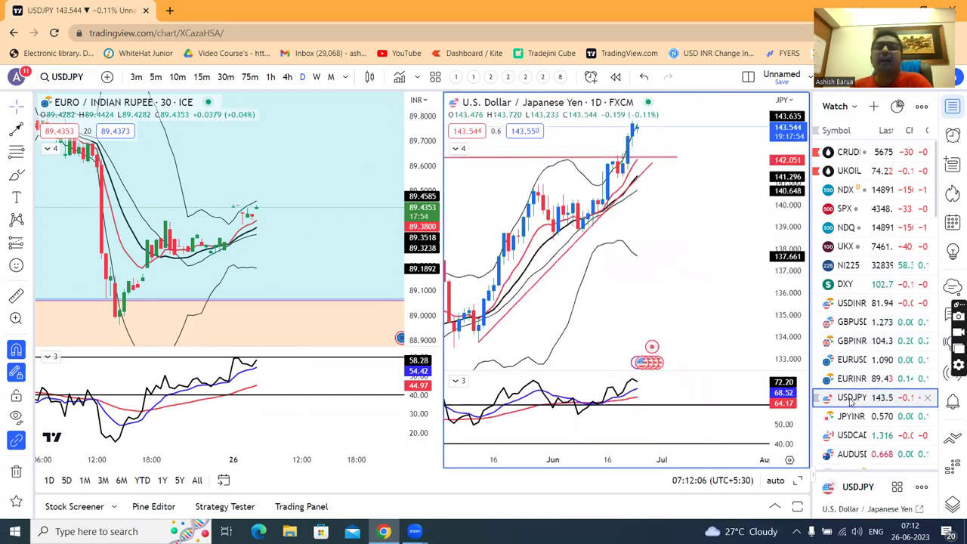
left_click_drag(802, 212, 802, 227)
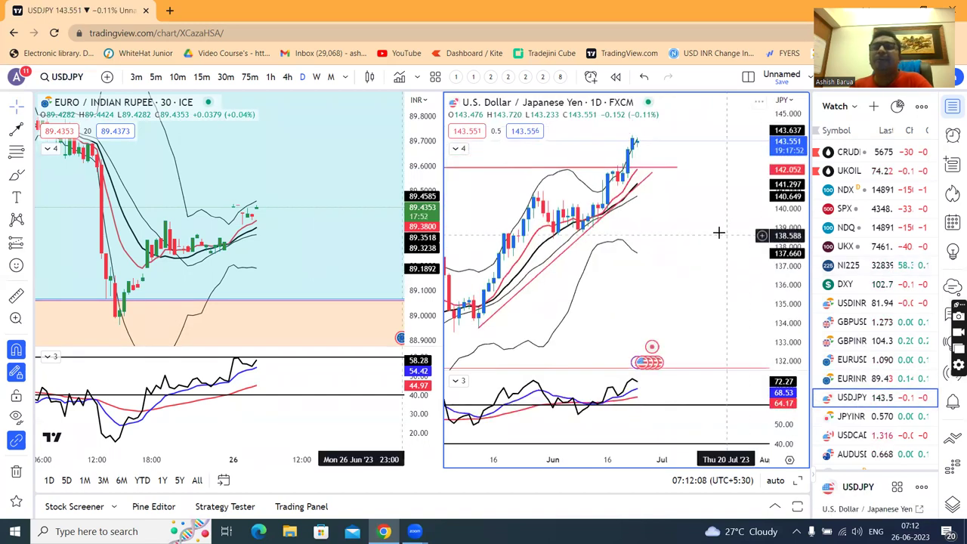
left_click_drag(715, 232, 730, 263)
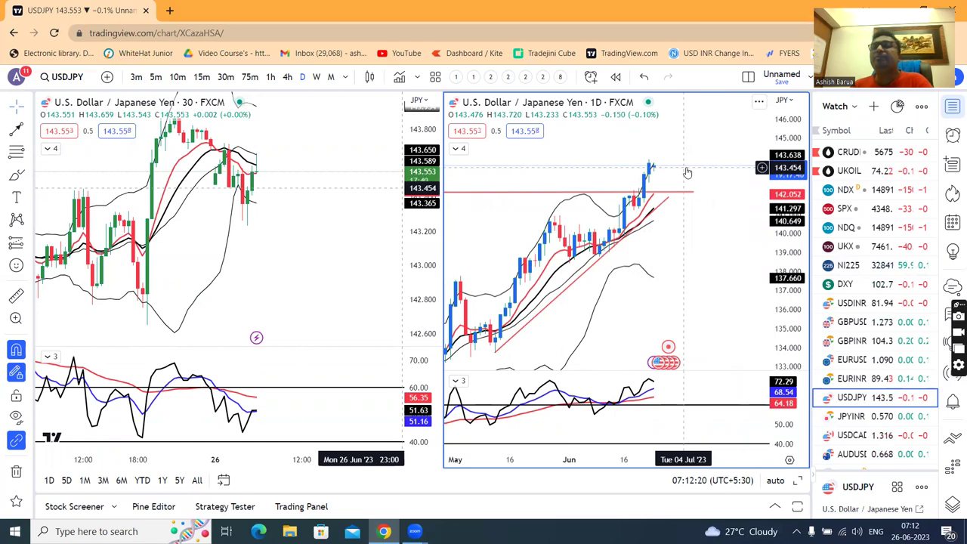
left_click_drag(788, 242, 788, 231)
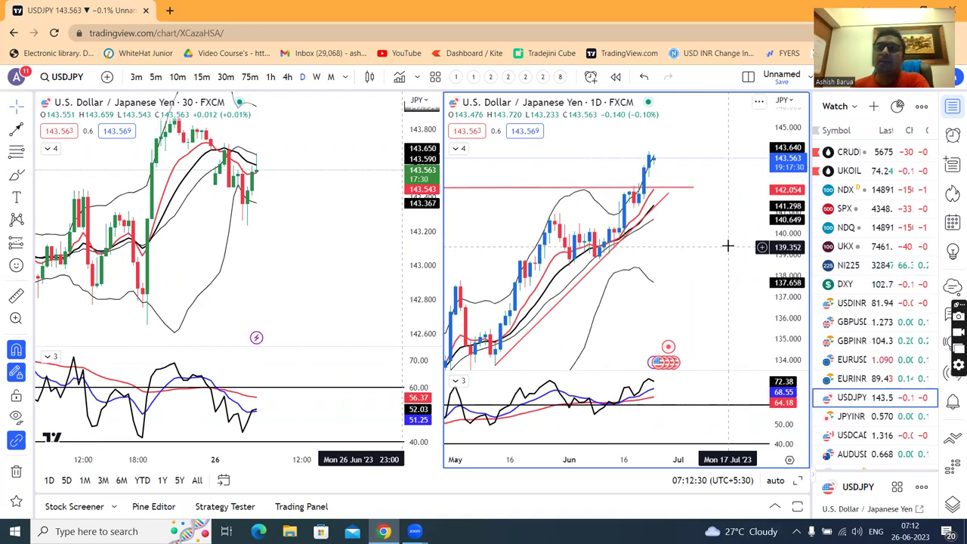
Load JPYINR, nudge its daily chart into view, then switch to USDCAD.
left_click(858, 417)
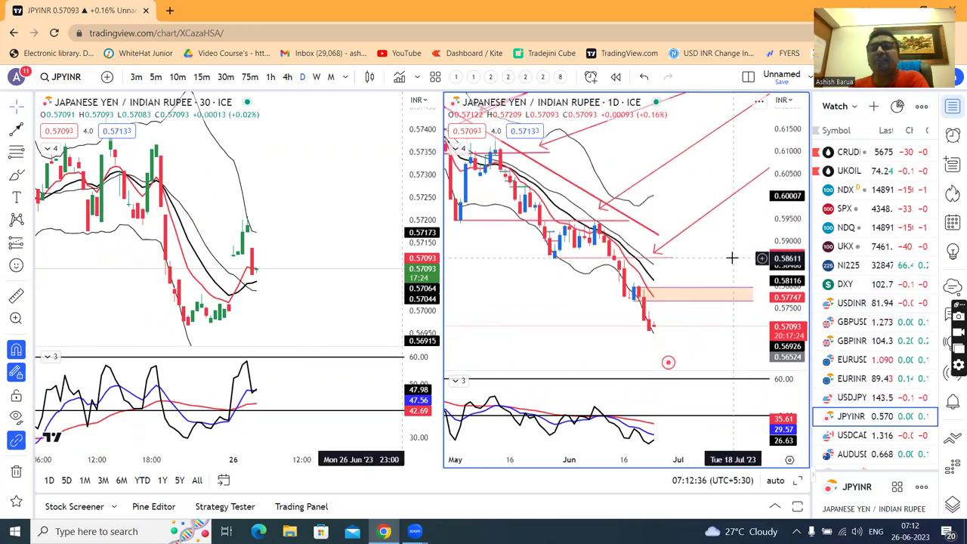
left_click_drag(730, 231, 723, 220)
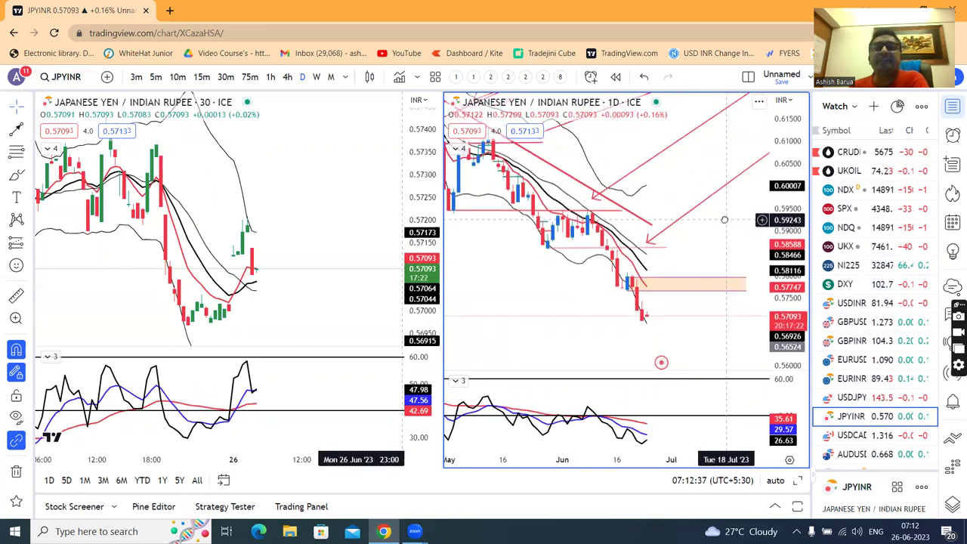
left_click(847, 437)
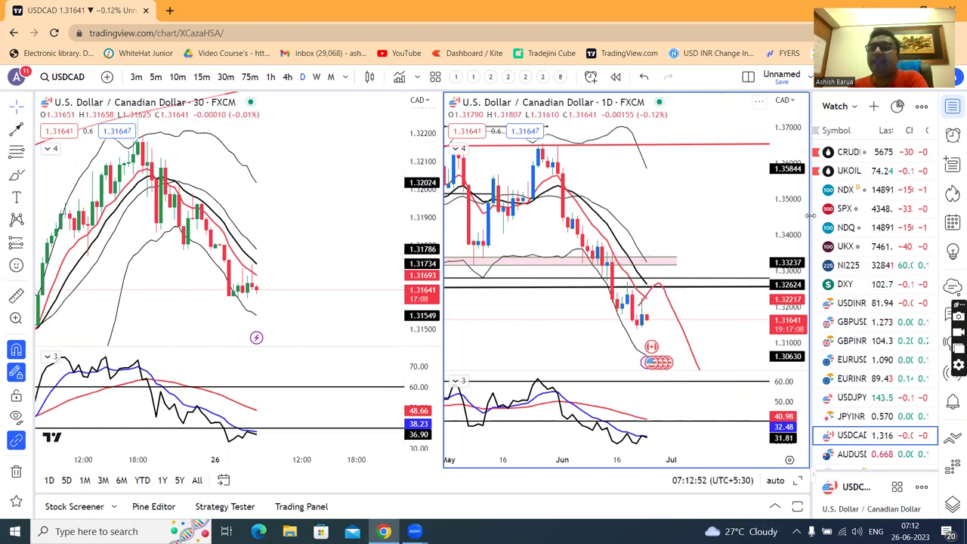
Compress the USDCAD daily price scale and shift the chart up to show the 1.29 line.
left_click_drag(791, 226, 790, 241)
left_click_drag(723, 312, 724, 268)
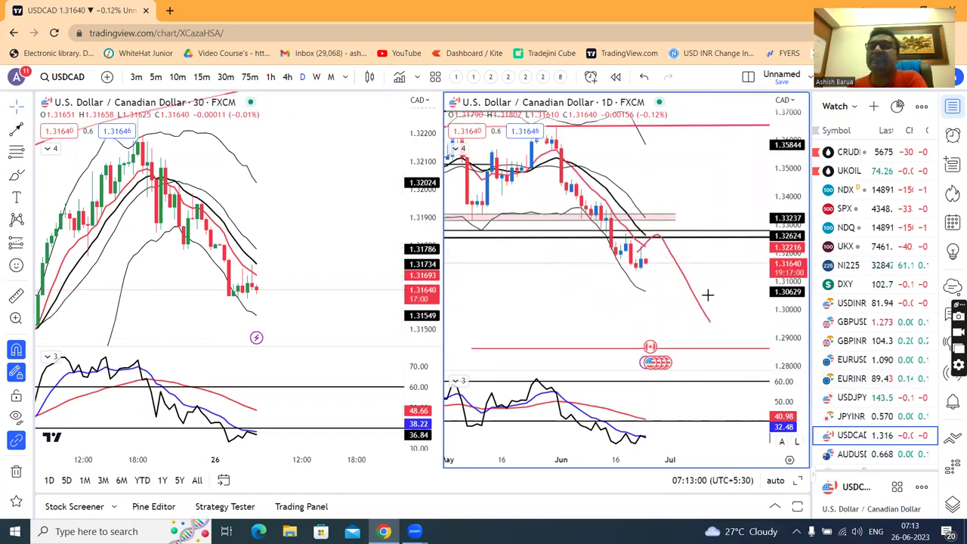
Load AUDUSD and compress its daily price scale for a wider range.
left_click(837, 454)
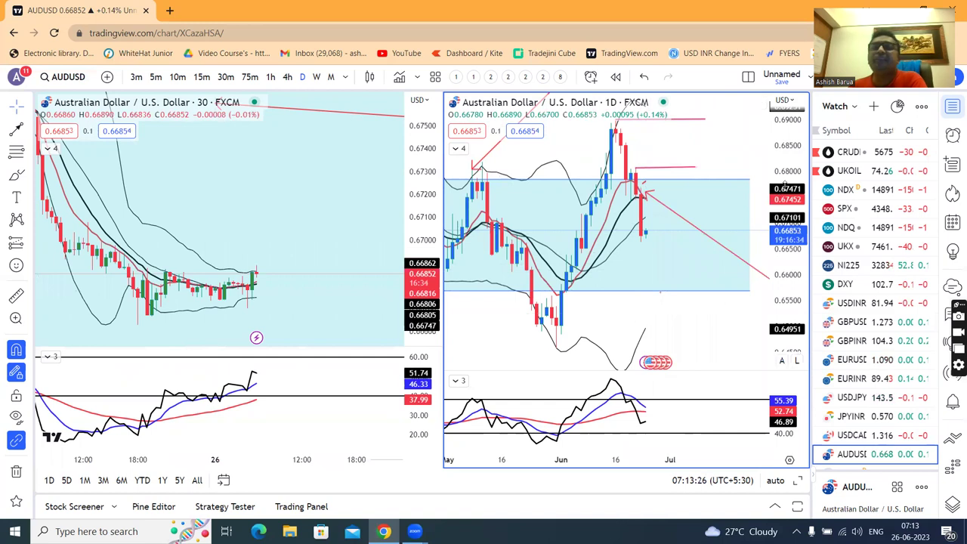
left_click_drag(785, 185, 786, 204)
scroll(861, 340, "down", 3)
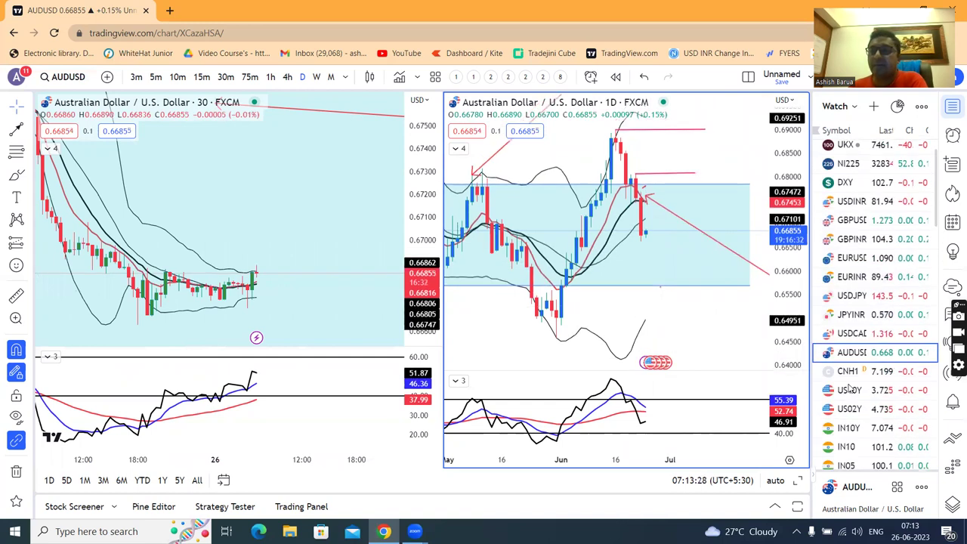
Load the CNH1! futures on both charts and pan the daily chart right and down.
left_click(860, 345)
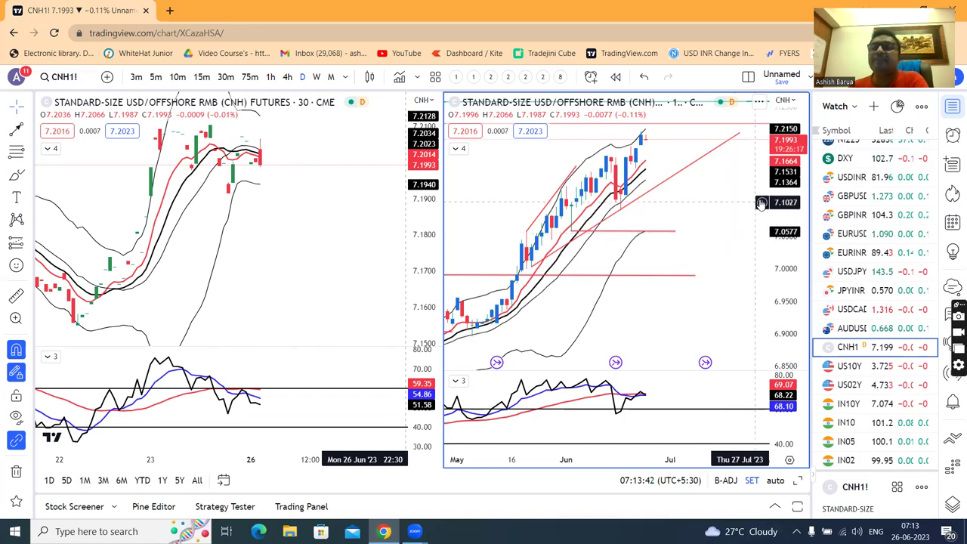
left_click_drag(729, 232, 737, 252)
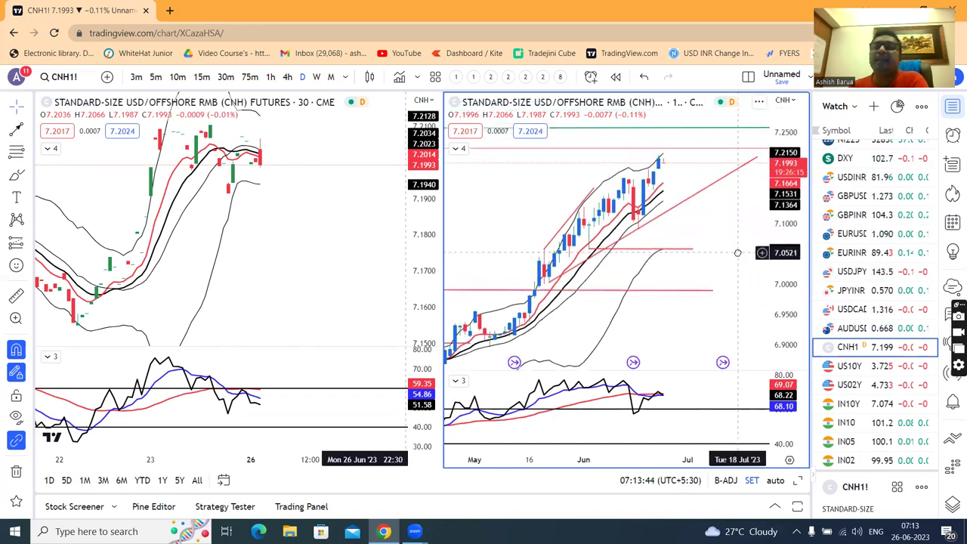
Check US10Y on the 1W then D interval, then load US02Y on both charts.
left_click(843, 366)
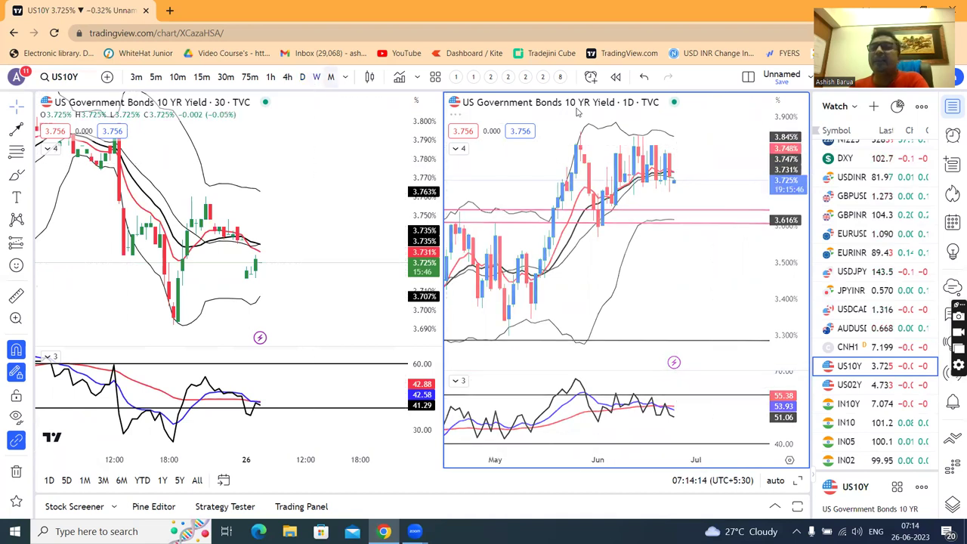
type("1W")
key("Return")
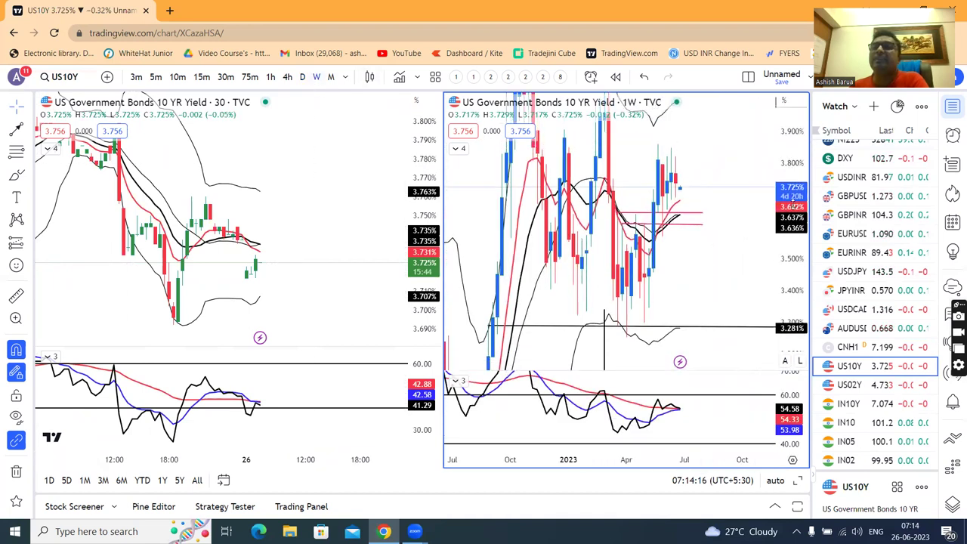
left_click(302, 77)
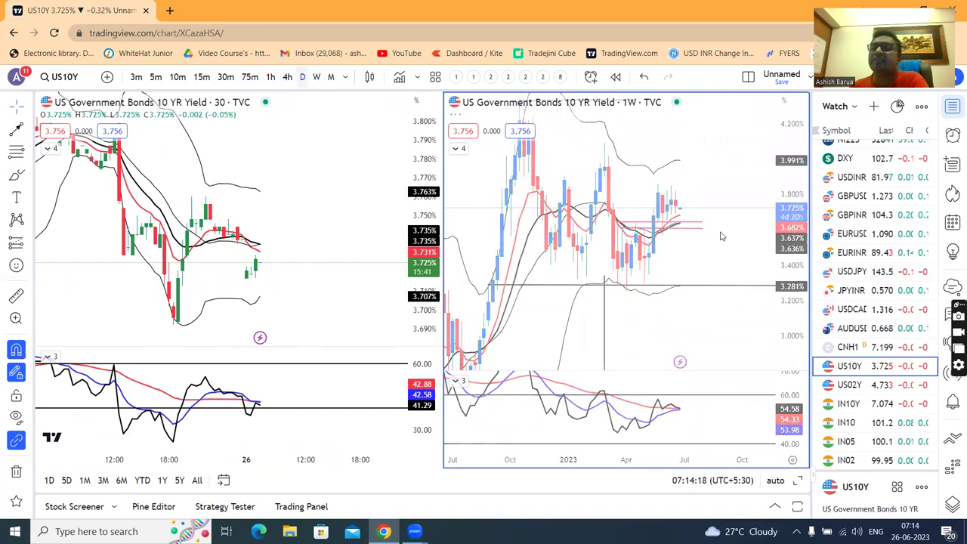
left_click(849, 385)
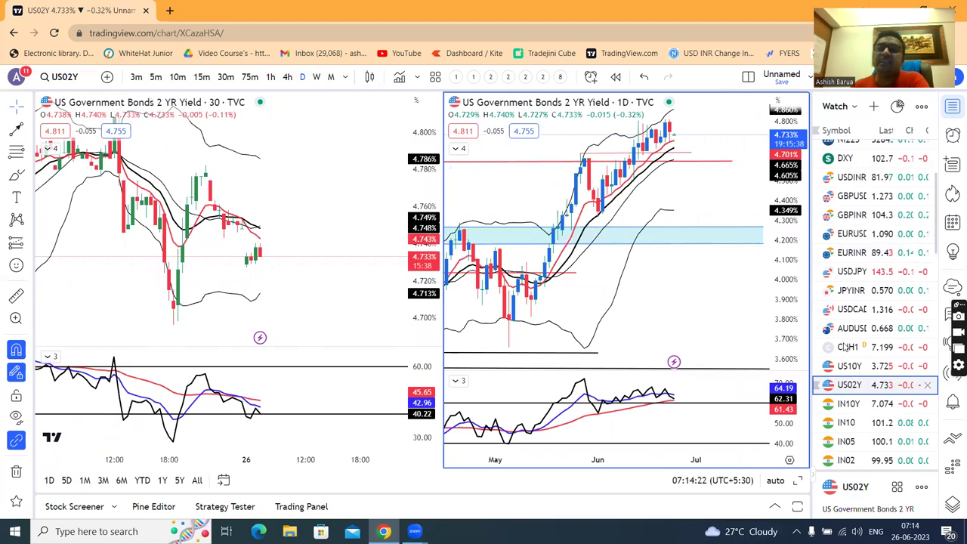
Compress the daily US02Y price scale to about 3.4%–5.0% and scroll the watchlist to the top.
left_click_drag(793, 236, 792, 277)
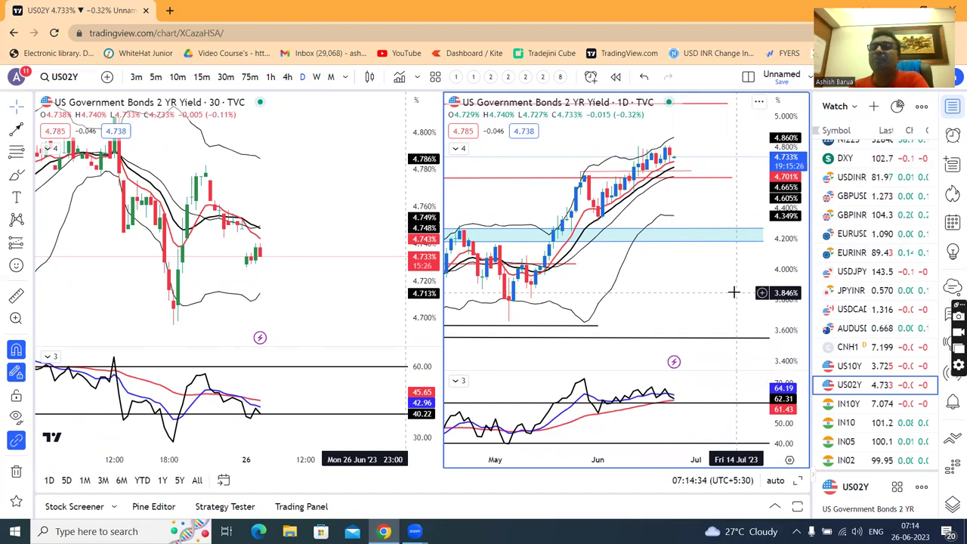
scroll(848, 175, "up", 3)
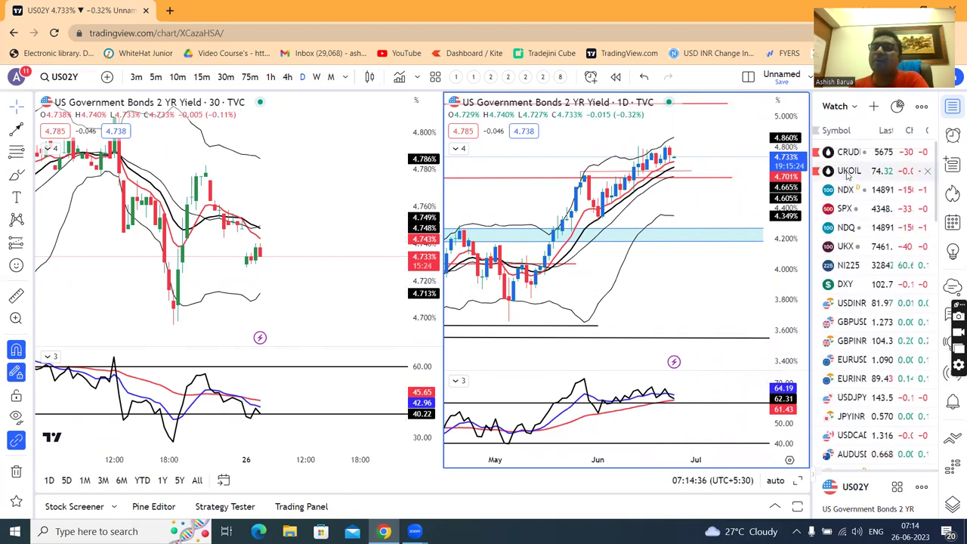
Load UKOIL Brent crude oil from the watchlist onto both charts.
left_click(847, 173)
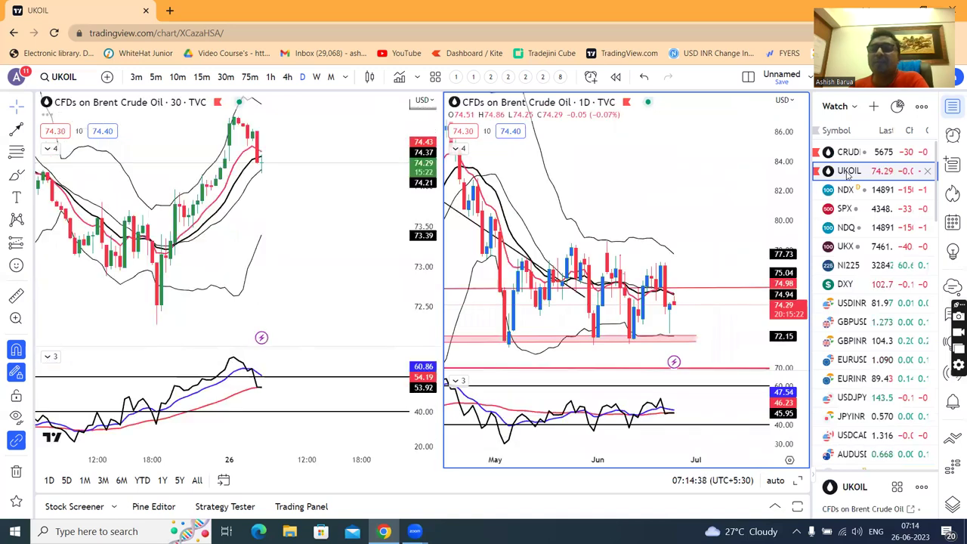